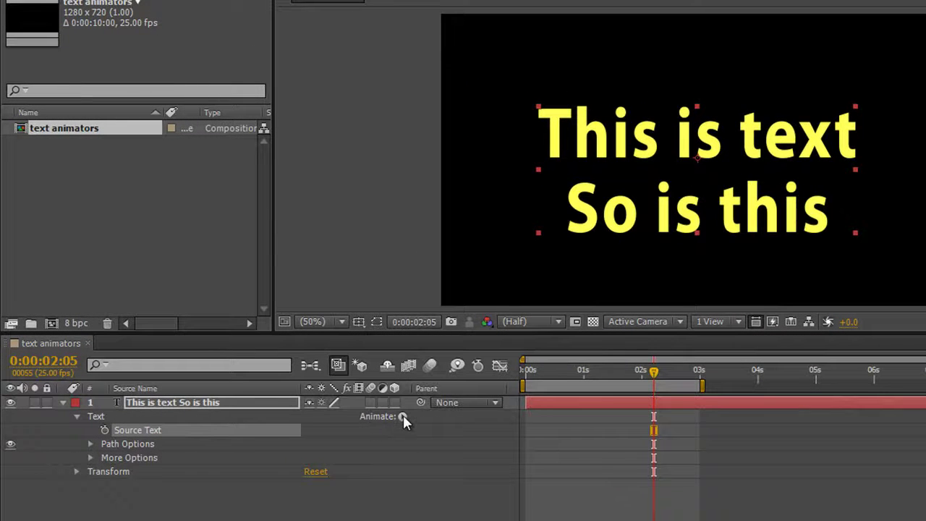
- Add an RGB Fill Color animator to the text layer
{"action": "left_click", "coordinate": [403, 416]}
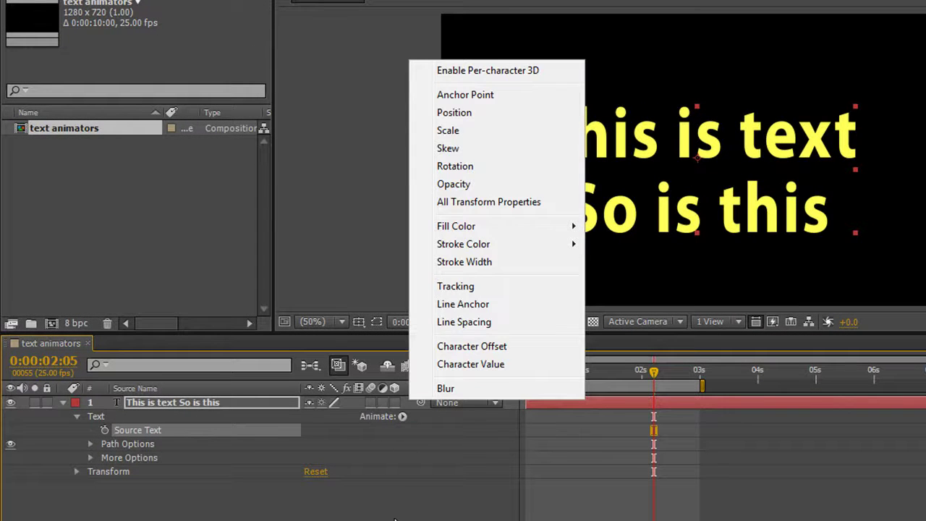
{"action": "mouse_move", "coordinate": [464, 231]}
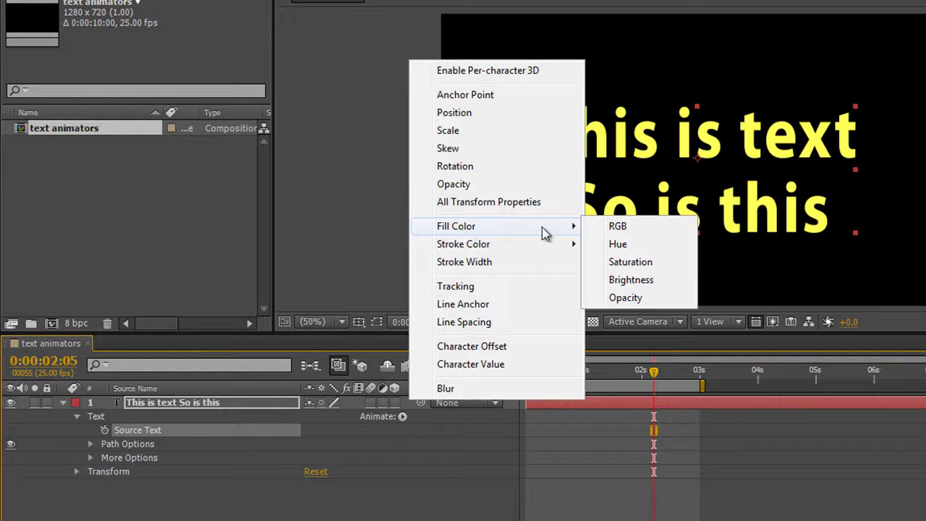
{"action": "left_click", "coordinate": [616, 227]}
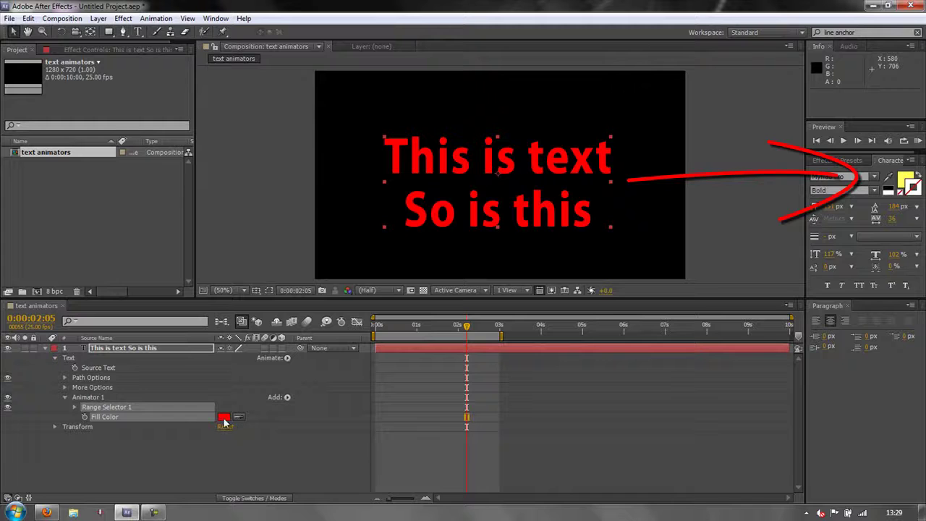
- Keyframe the fill colour from red at time zero to green at frame 24
{"action": "left_click_drag", "start_coordinate": [467, 325], "coordinate": [337, 343]}
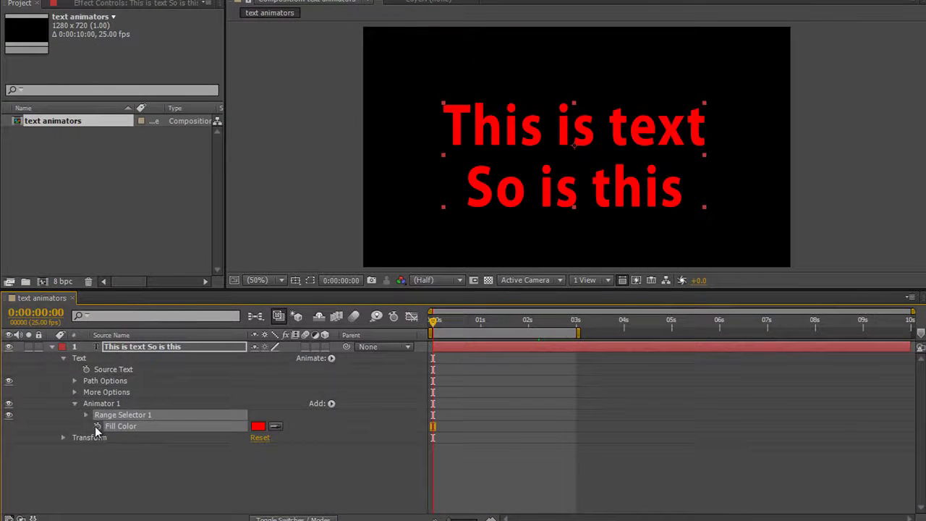
{"action": "left_click", "coordinate": [97, 426]}
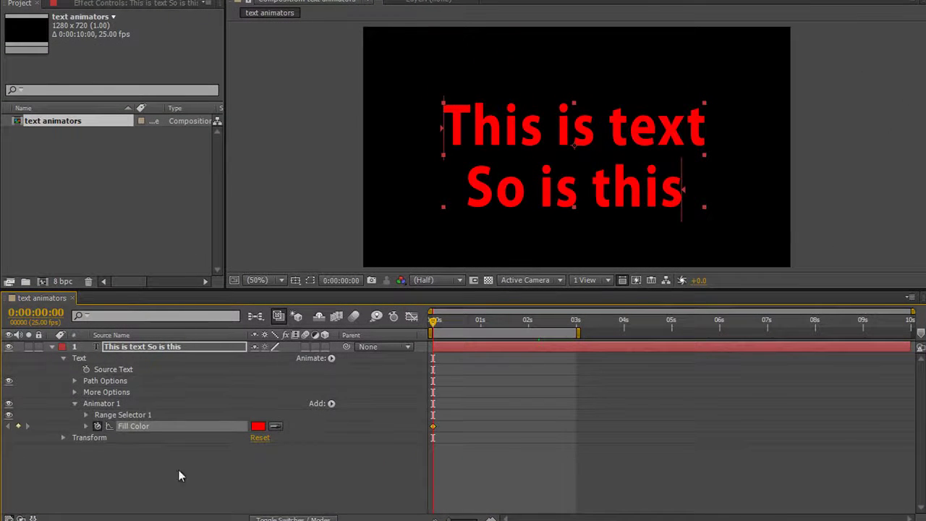
{"action": "left_click_drag", "start_coordinate": [437, 329], "coordinate": [485, 331]}
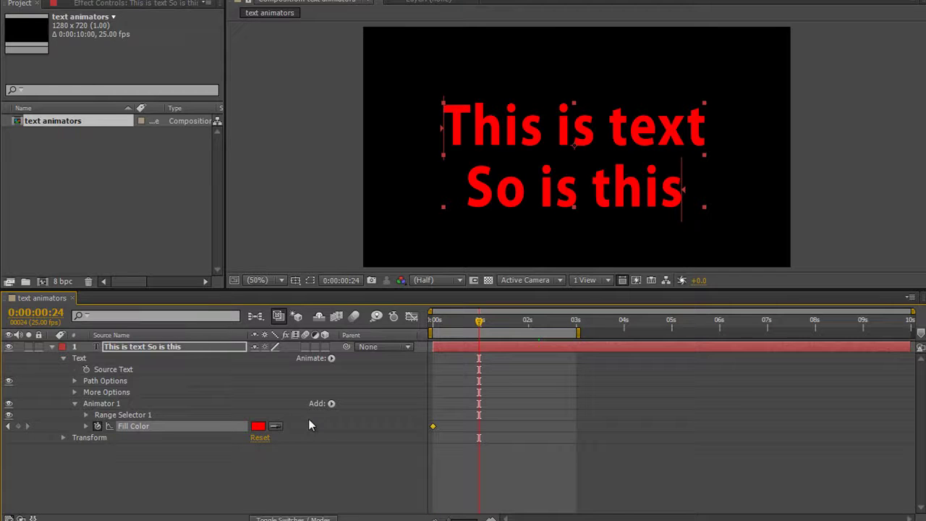
{"action": "left_click", "coordinate": [258, 426]}
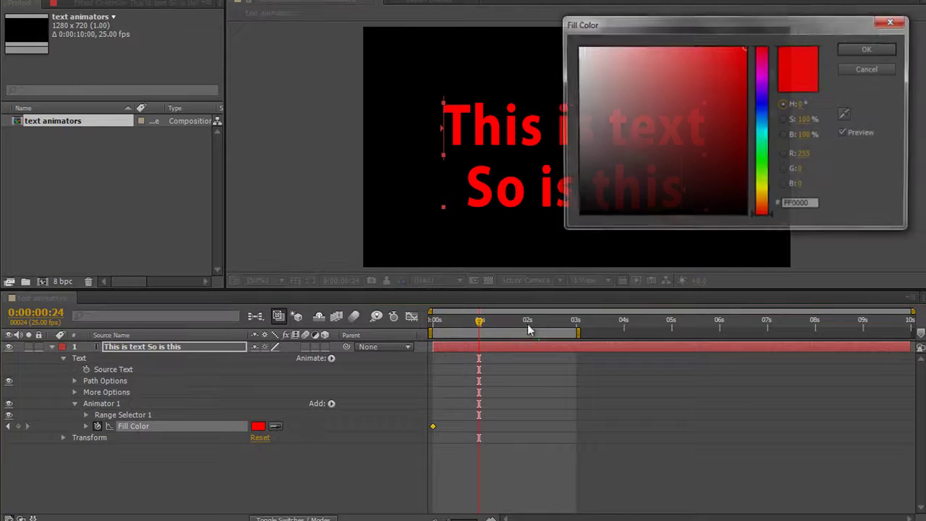
{"action": "left_click", "coordinate": [763, 157]}
{"action": "left_click", "coordinate": [868, 50]}
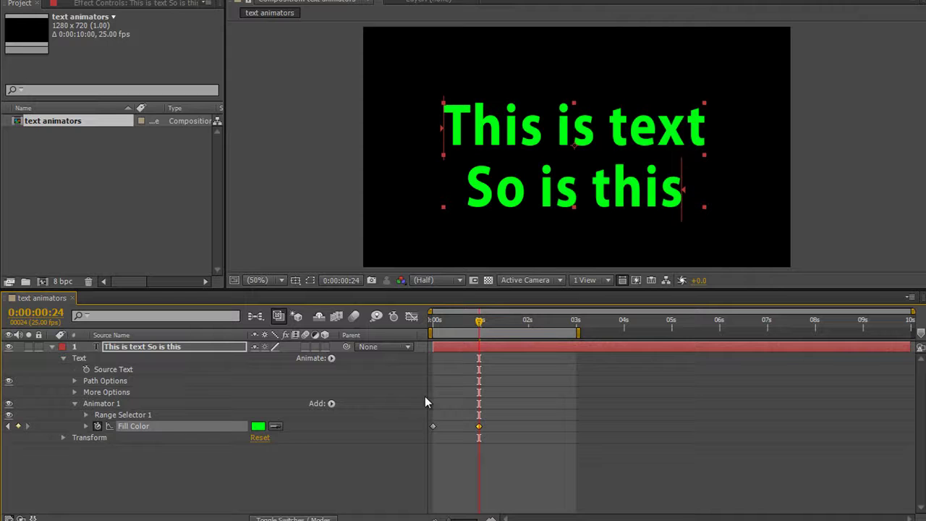
{"action": "left_click_drag", "start_coordinate": [478, 329], "coordinate": [523, 358]}
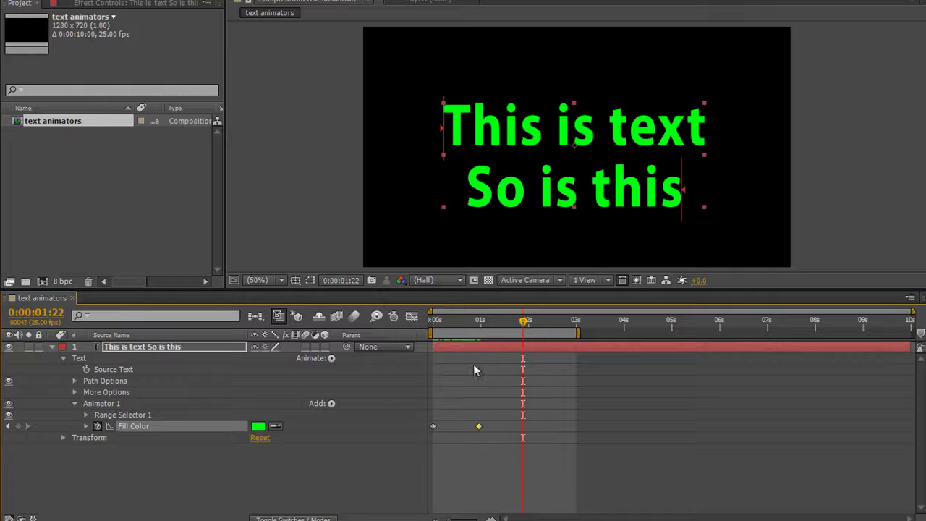
- Expand Range Selector 1 and try Start values that restrict the fill colour to later letters
{"action": "left_click", "coordinate": [86, 414]}
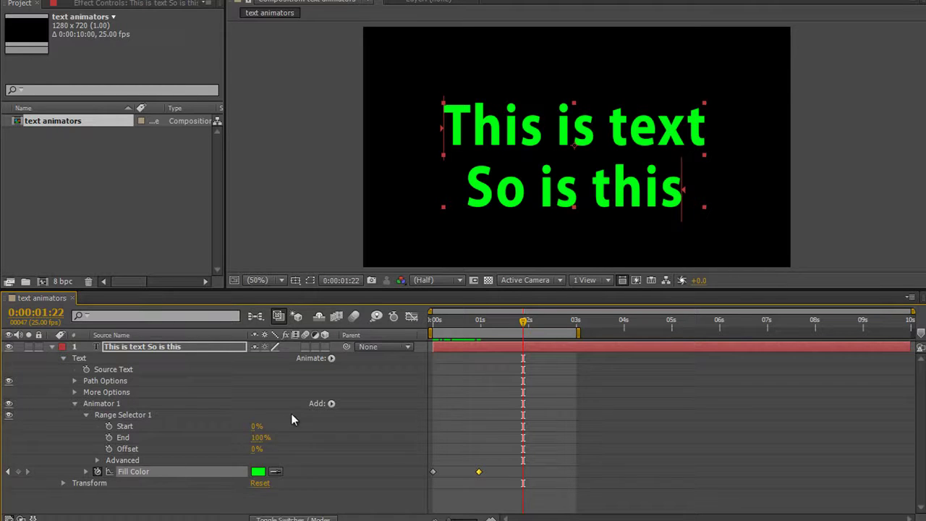
{"action": "left_click_drag", "start_coordinate": [256, 427], "coordinate": [330, 449]}
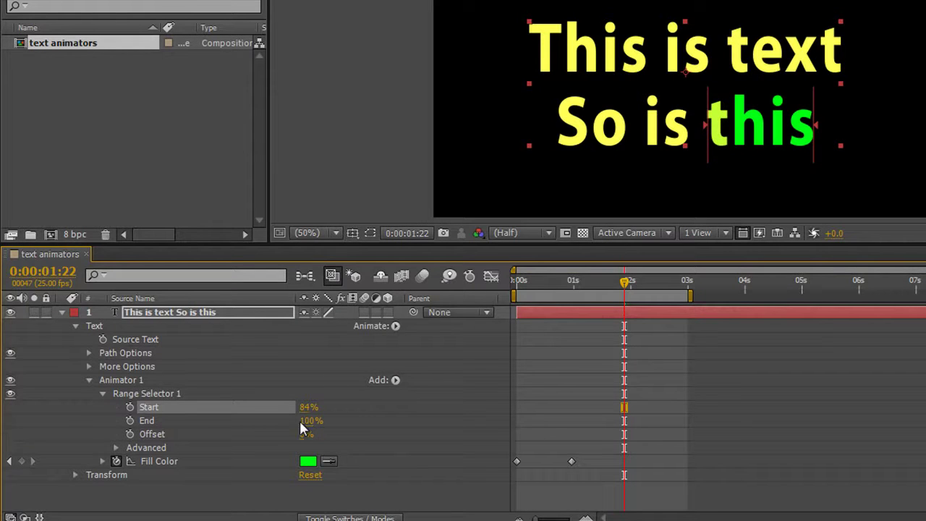
{"action": "left_click_drag", "start_coordinate": [307, 408], "coordinate": [222, 393]}
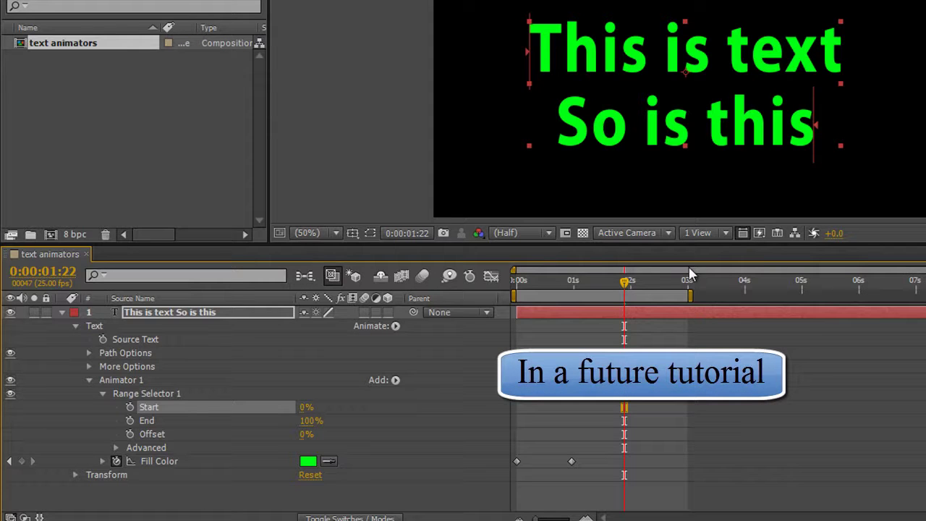
{"action": "left_click_drag", "start_coordinate": [623, 282], "coordinate": [525, 346]}
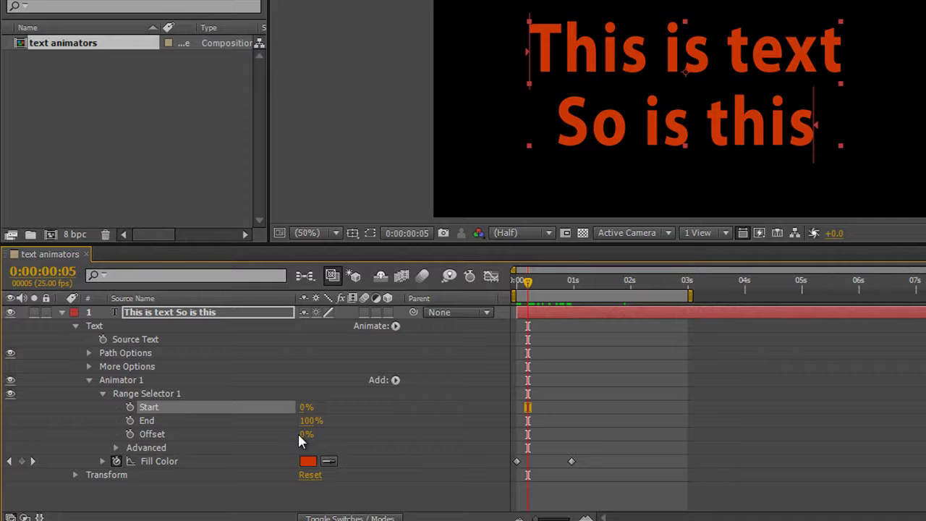
{"action": "left_click_drag", "start_coordinate": [307, 408], "coordinate": [362, 424]}
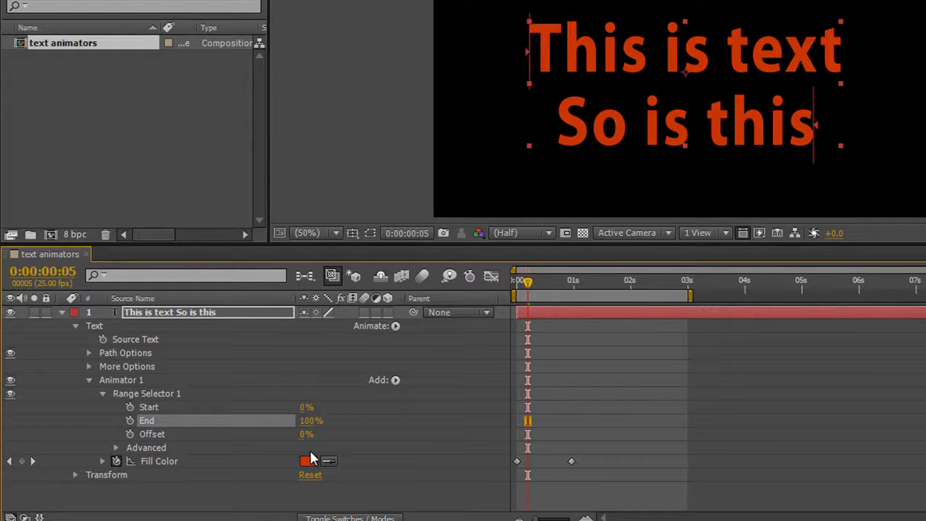
- Delete the Fill Color property from Animator 1 so the text turns yellow again
{"action": "left_click", "coordinate": [160, 460]}
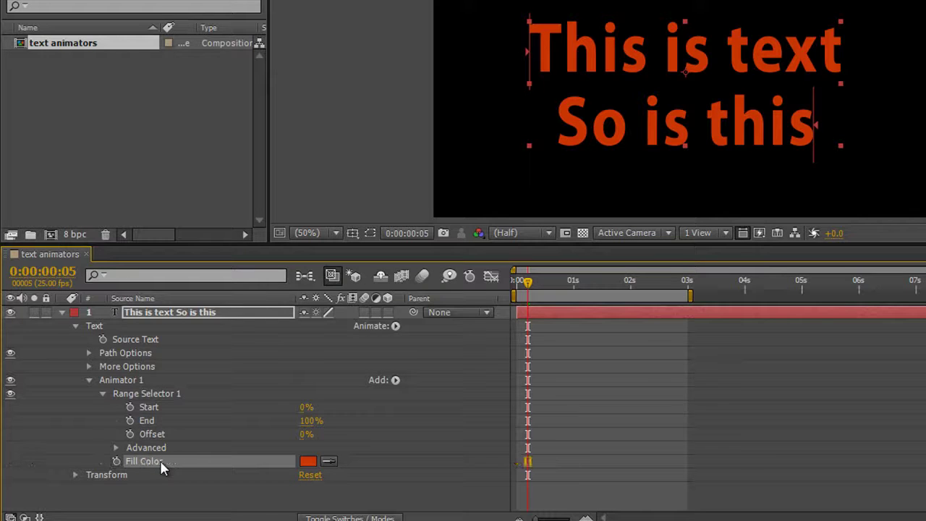
{"action": "key", "text": "Delete"}
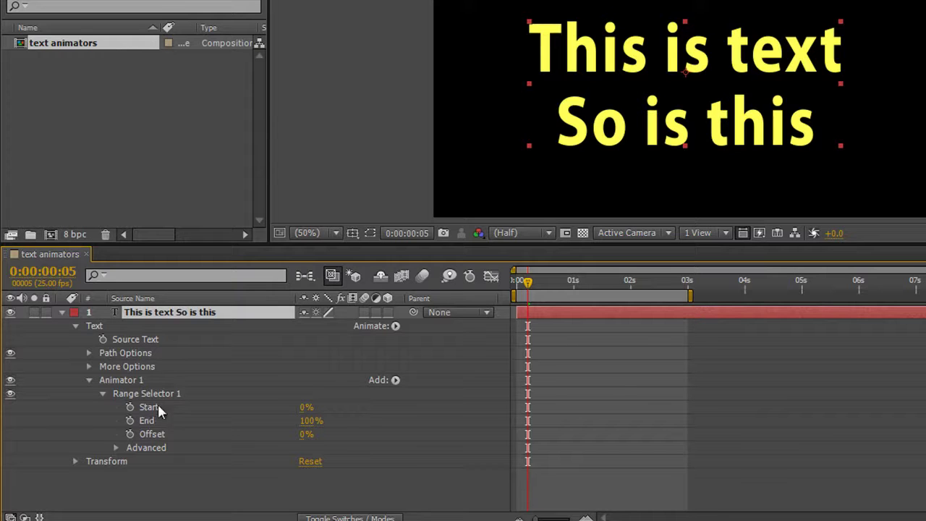
{"action": "left_click", "coordinate": [395, 380]}
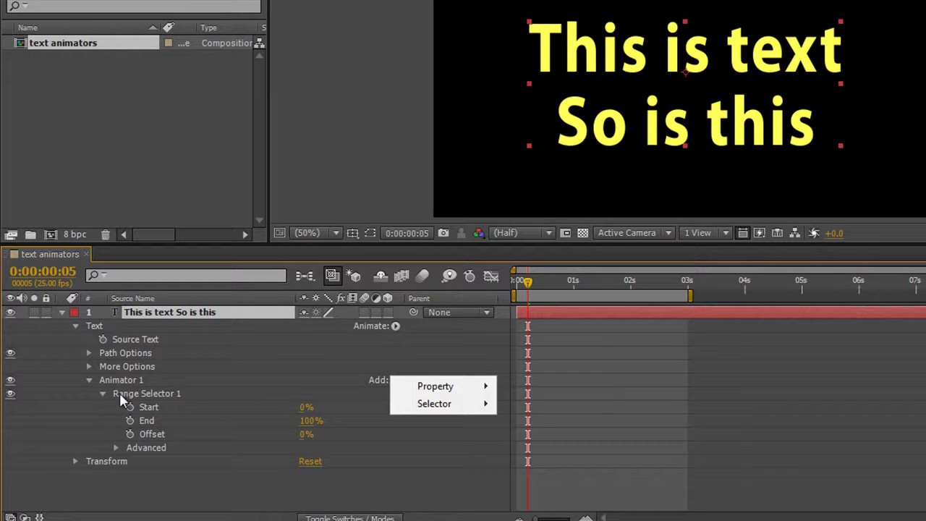
{"action": "left_click", "coordinate": [141, 396]}
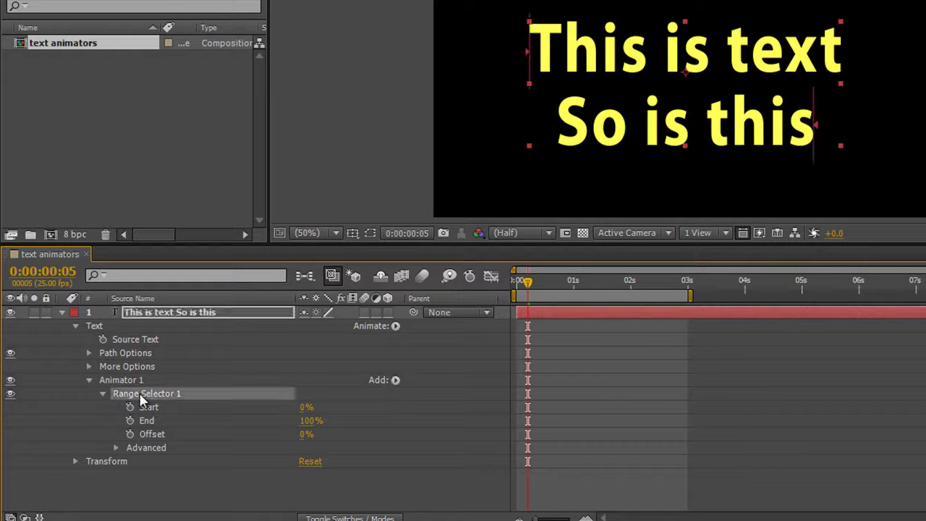
- Show the Fill Color submenu's RGB, Hue, Saturation, Brightness and Opacity options for Animator 1
{"action": "left_click", "coordinate": [395, 380]}
{"action": "mouse_move", "coordinate": [448, 386]}
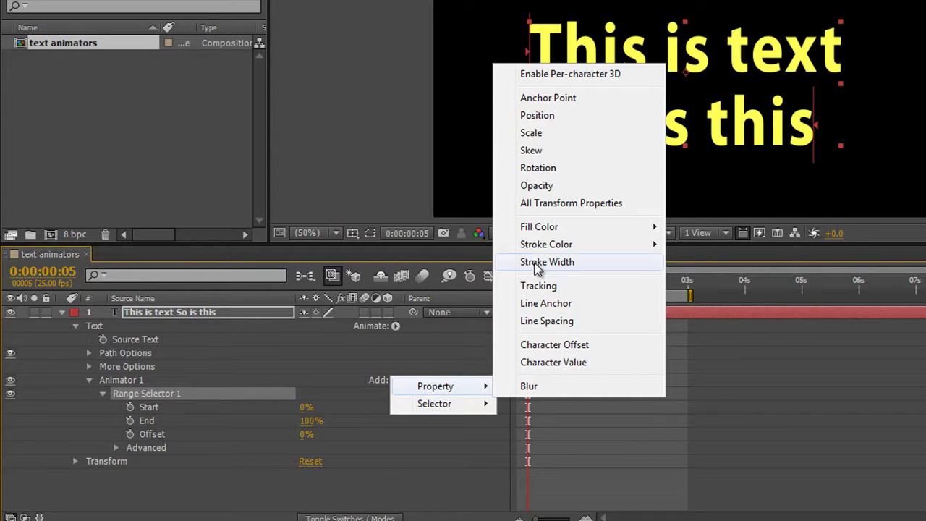
{"action": "mouse_move", "coordinate": [554, 228]}
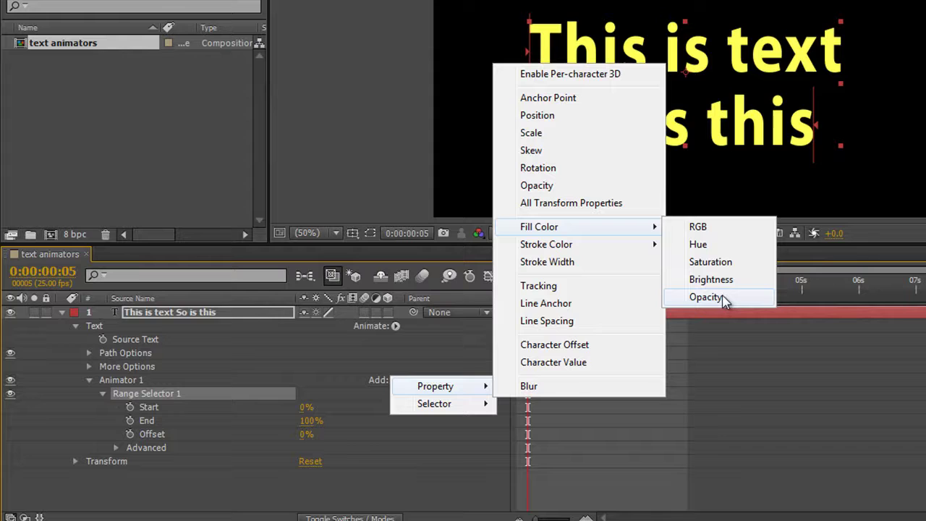
- Add Fill Hue and keyframe it from time zero to 2 revolutions at 2 seconds 24 frames
{"action": "left_click", "coordinate": [698, 246]}
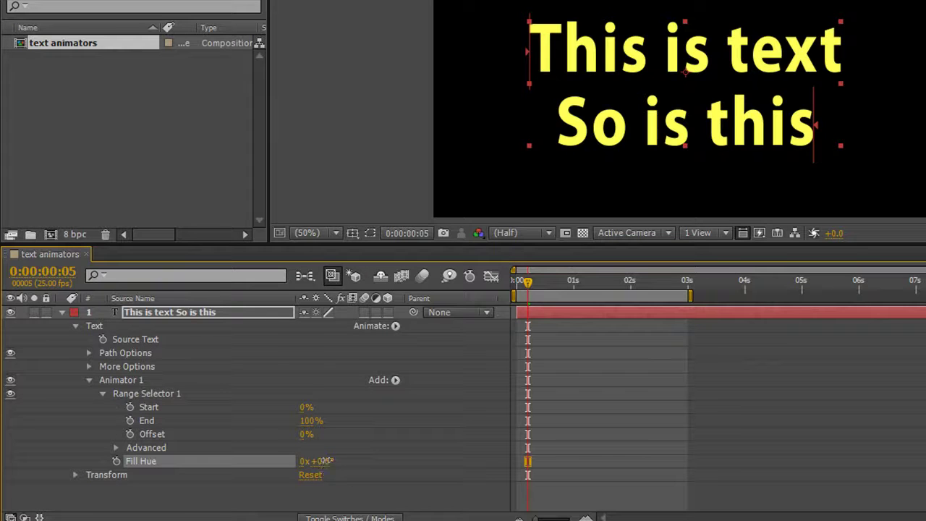
{"action": "left_click_drag", "start_coordinate": [321, 460], "coordinate": [349, 494]}
{"action": "left_click_drag", "start_coordinate": [527, 284], "coordinate": [509, 282]}
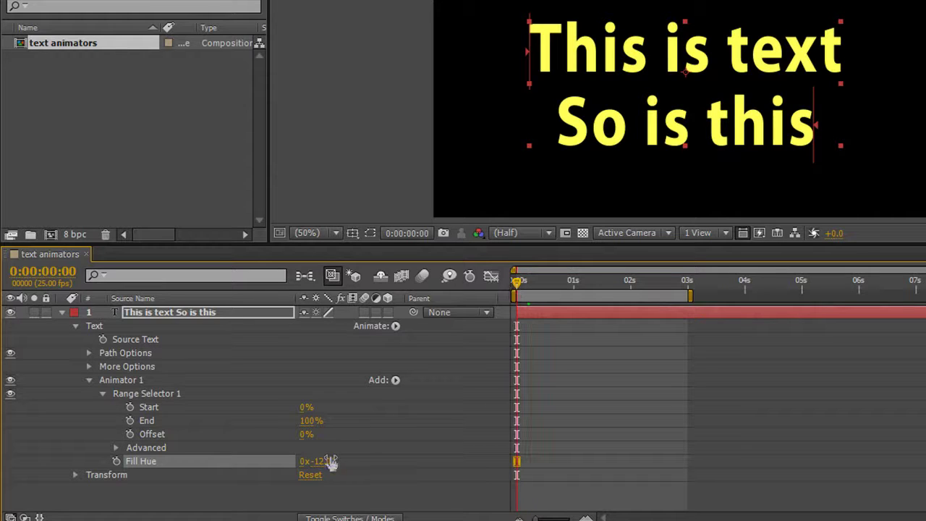
{"action": "left_click", "coordinate": [116, 461]}
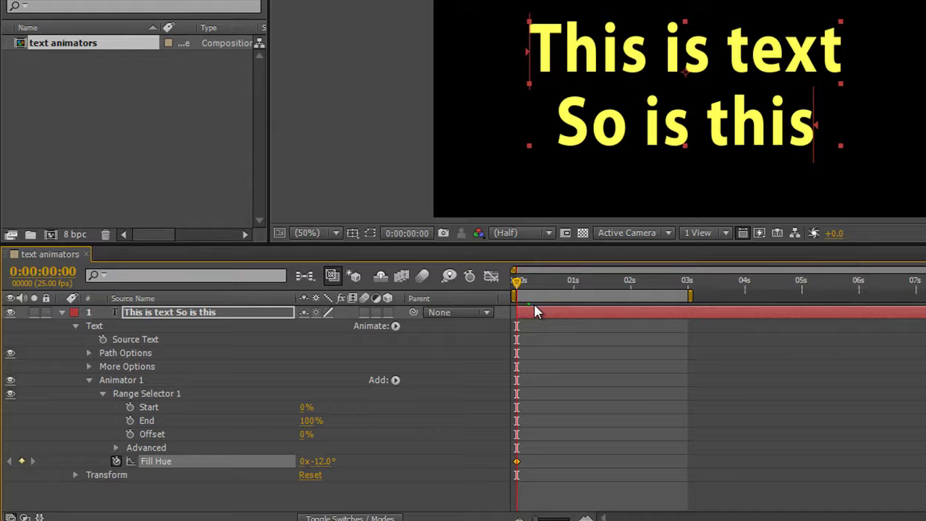
{"action": "left_click_drag", "start_coordinate": [519, 282], "coordinate": [686, 284]}
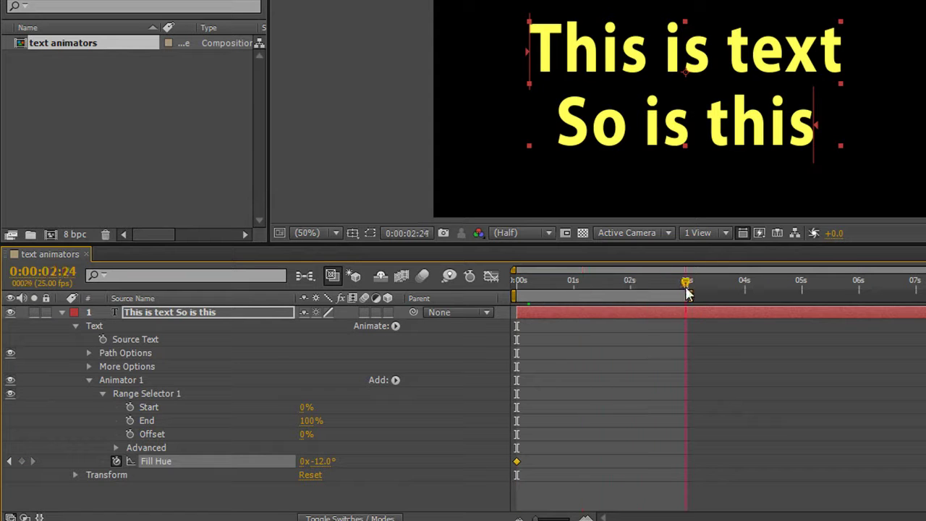
{"action": "left_click", "coordinate": [301, 461]}
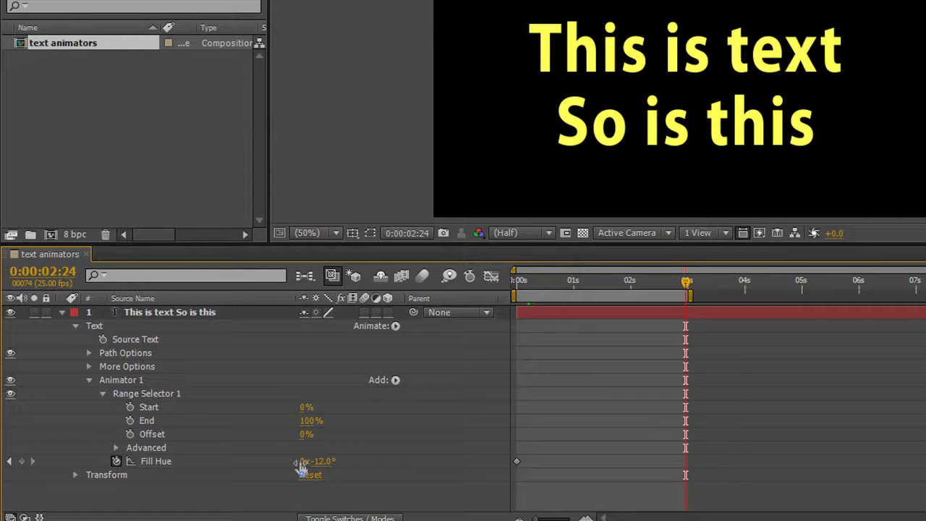
{"action": "type", "text": "2"}
{"action": "key", "text": "Return"}
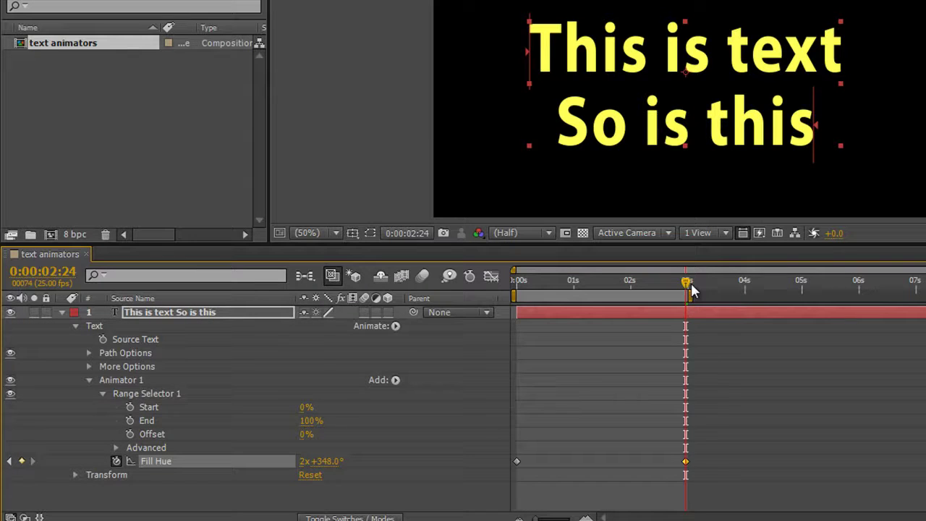
- Preview the hue animation, then at 0:00:01:12 test range Start and return it to 0%
{"action": "key", "text": "Home"}
{"action": "key", "text": "space"}
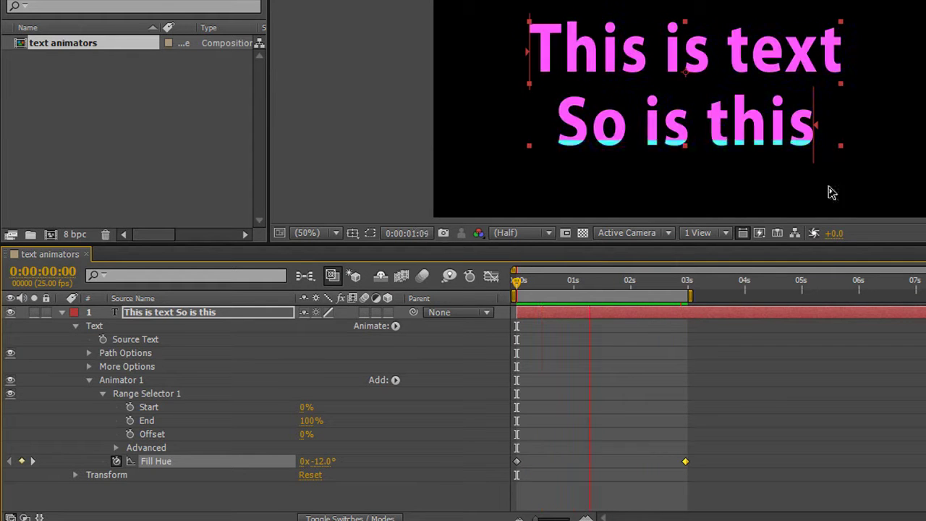
{"action": "key", "text": "space"}
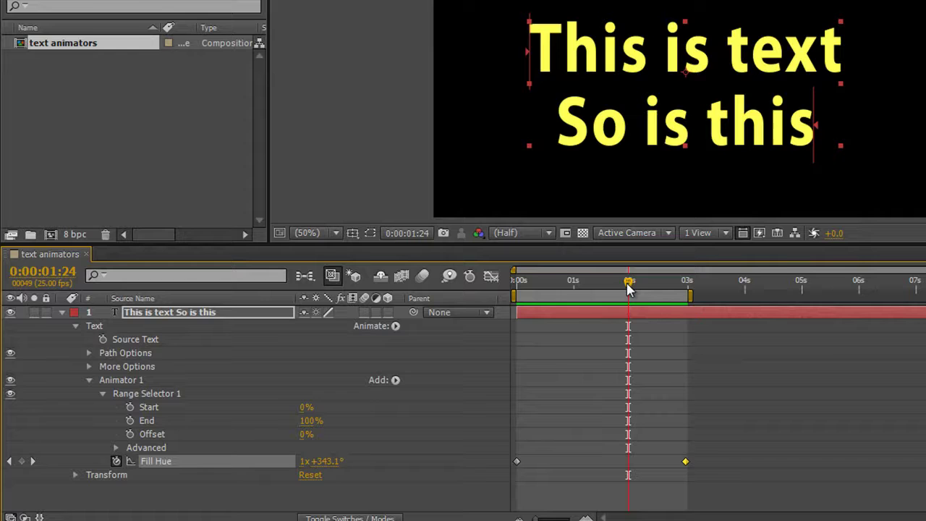
{"action": "left_click_drag", "start_coordinate": [628, 283], "coordinate": [600, 285]}
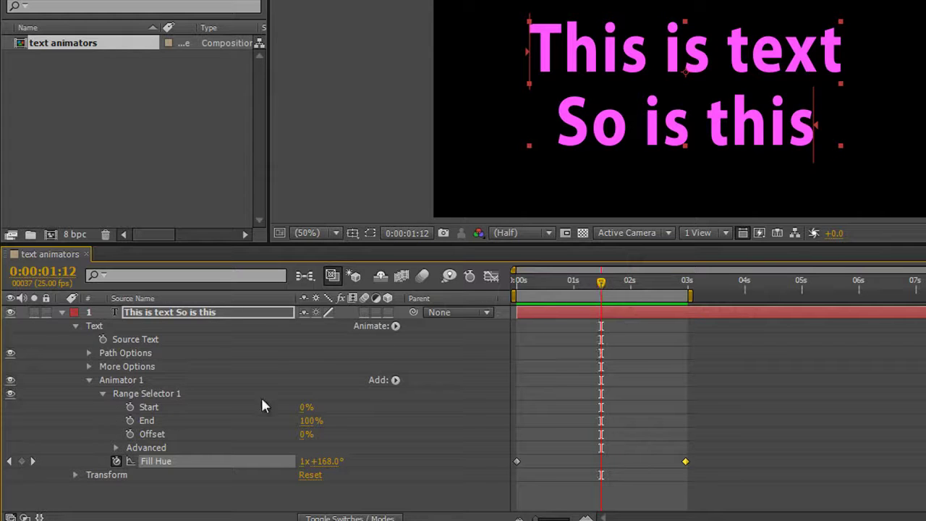
{"action": "key", "text": "F2"}
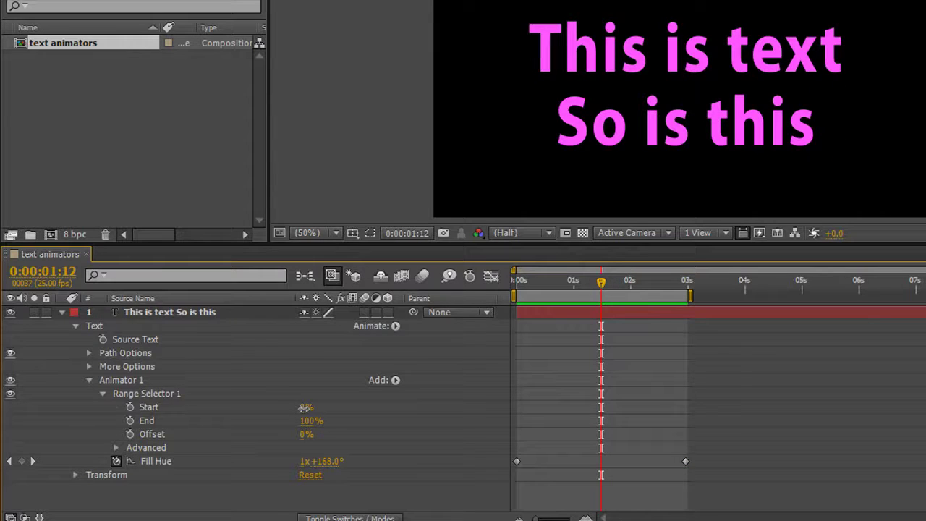
{"action": "left_click_drag", "start_coordinate": [305, 407], "coordinate": [355, 431]}
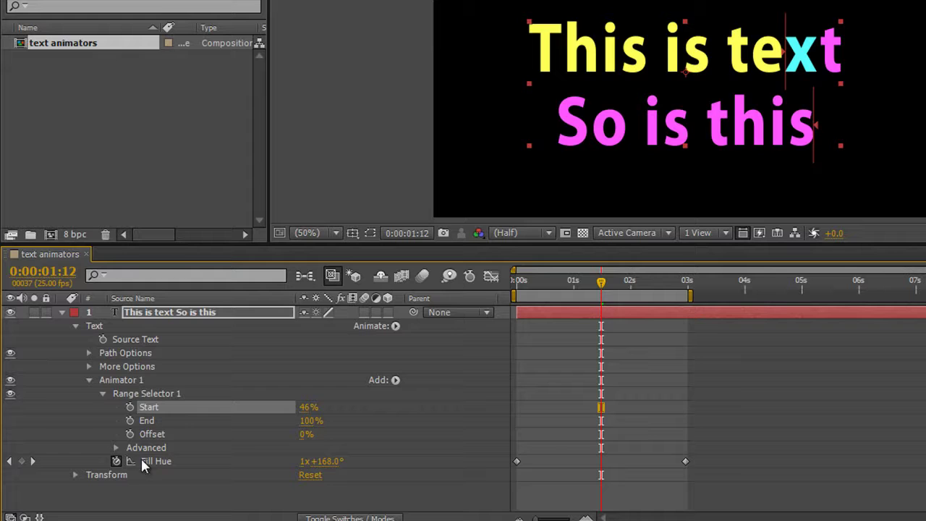
{"action": "left_click_drag", "start_coordinate": [307, 420], "coordinate": [259, 417]}
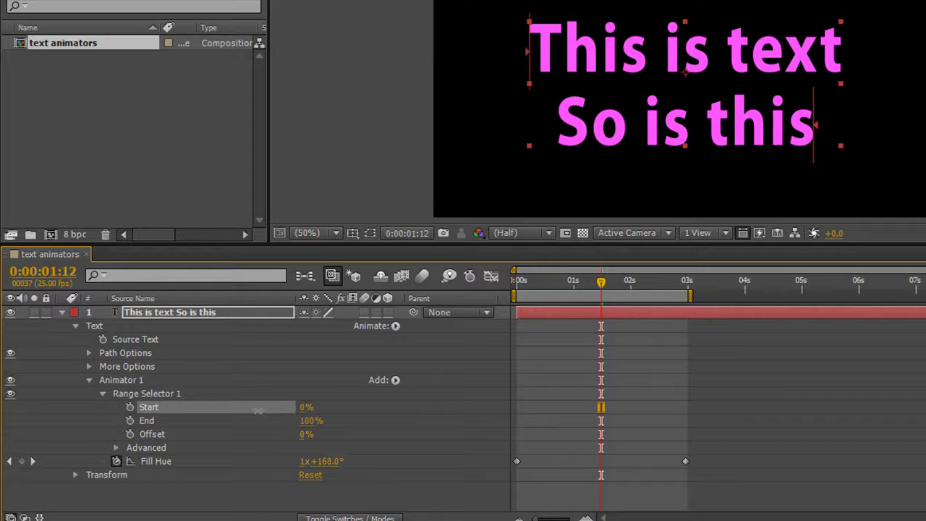
- Replace Fill Hue with a Fill Opacity property, leaving it at 100%
{"action": "left_click", "coordinate": [115, 461]}
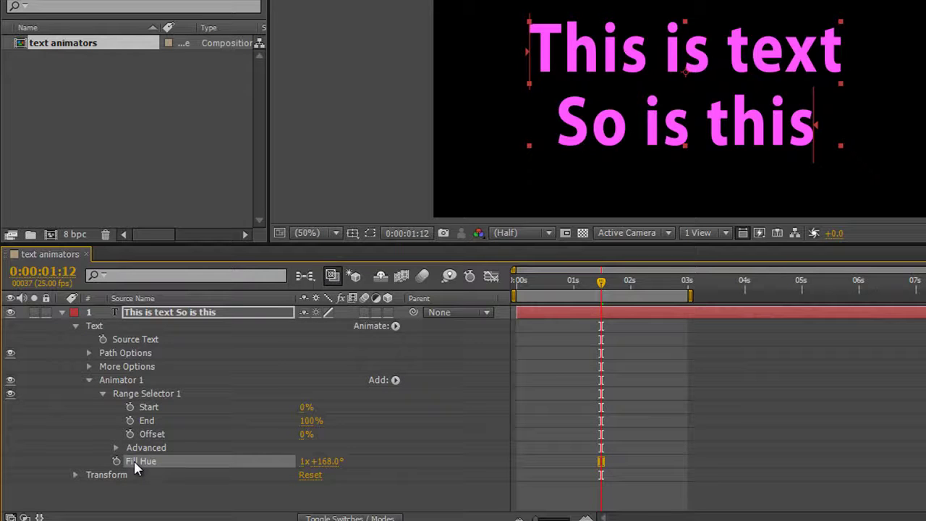
{"action": "key", "text": "Delete"}
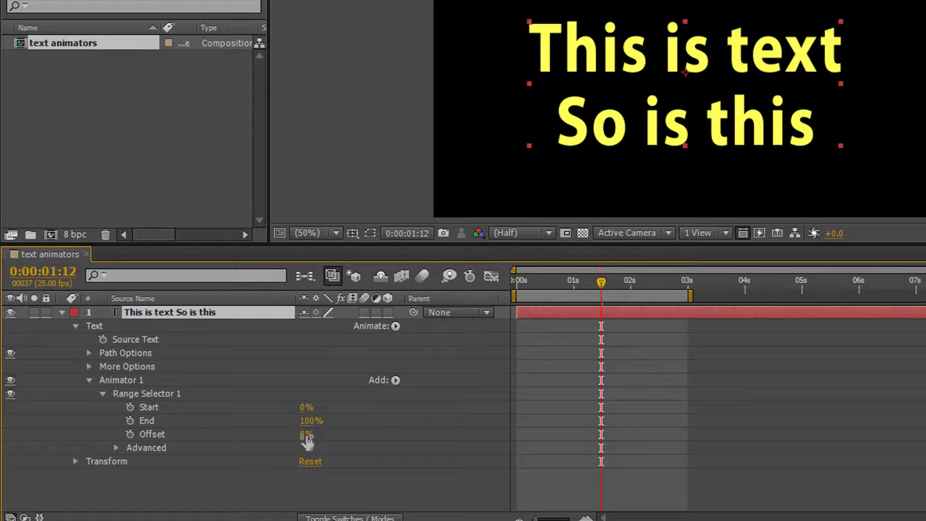
{"action": "left_click", "coordinate": [396, 380]}
{"action": "mouse_move", "coordinate": [428, 389]}
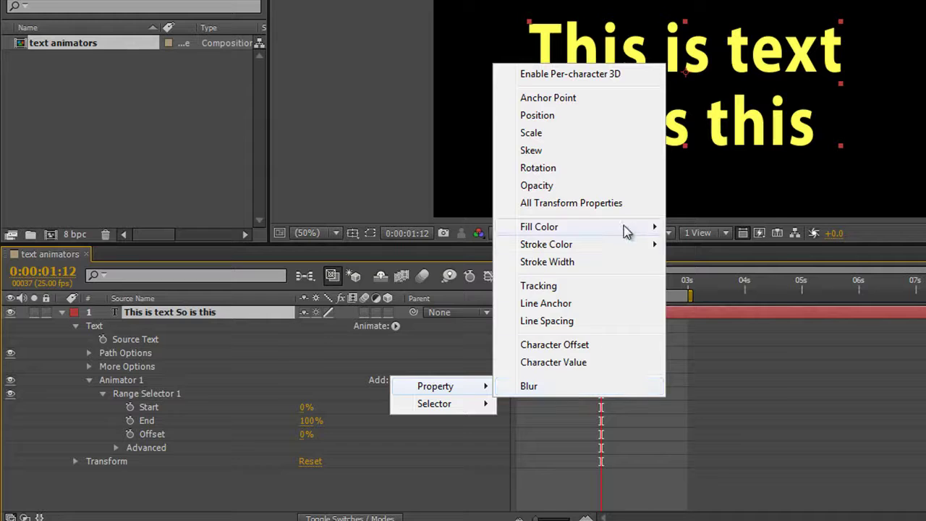
{"action": "mouse_move", "coordinate": [627, 230]}
{"action": "left_click", "coordinate": [702, 295]}
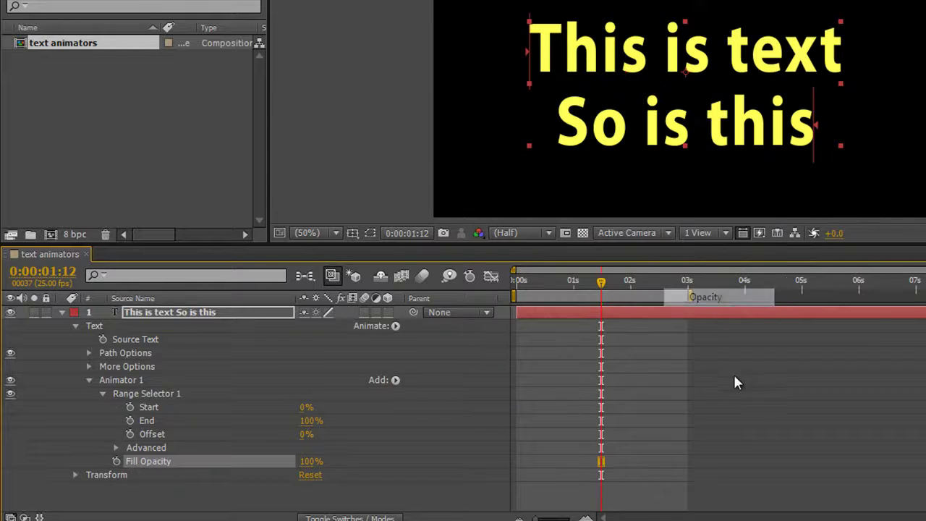
{"action": "left_click_drag", "start_coordinate": [311, 469], "coordinate": [331, 470]}
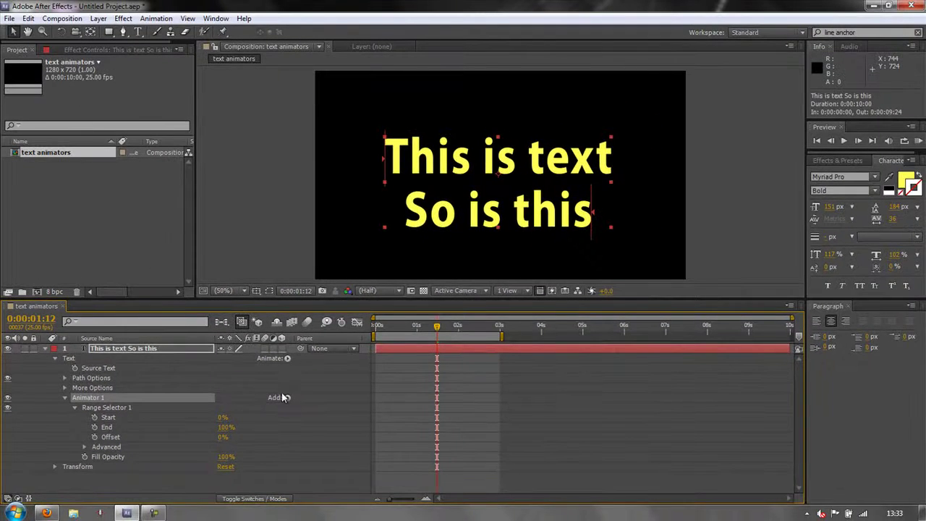
- Select all the layer's text and give it a 3 px white stroke, Stroke Over Fill
{"action": "left_click", "coordinate": [395, 380]}
{"action": "mouse_move", "coordinate": [434, 386]}
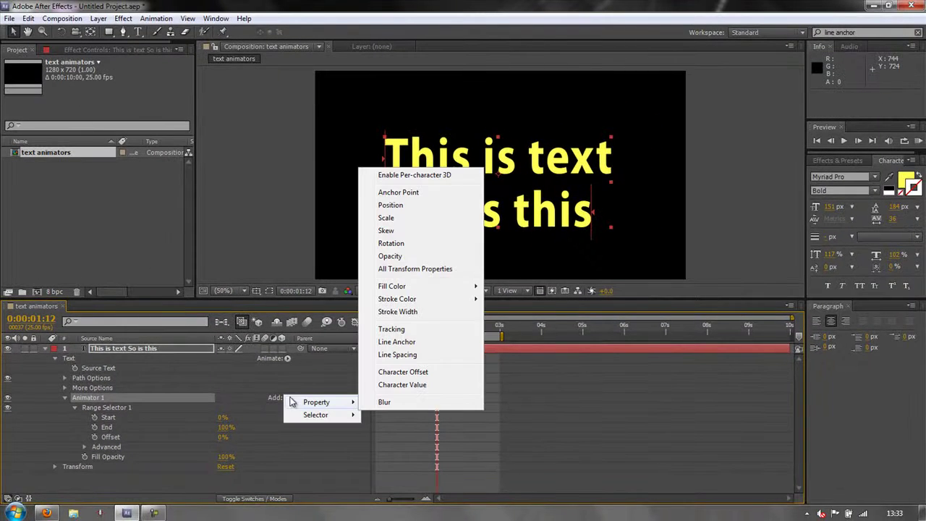
{"action": "mouse_move", "coordinate": [412, 299]}
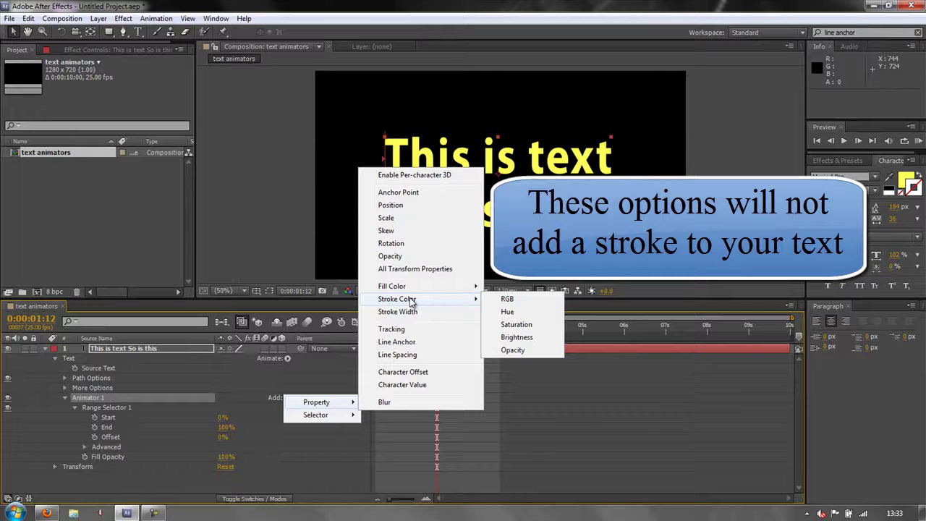
{"action": "left_click", "coordinate": [678, 442]}
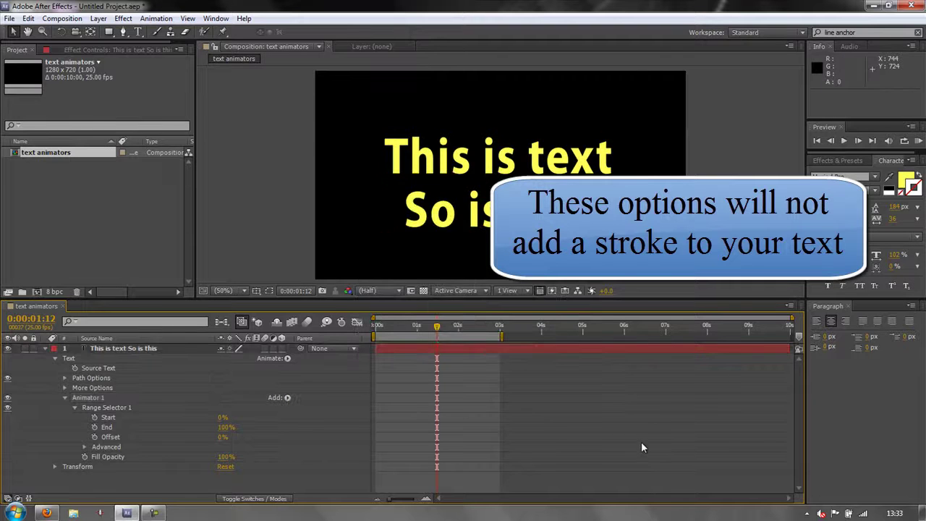
{"action": "double_click", "coordinate": [135, 349]}
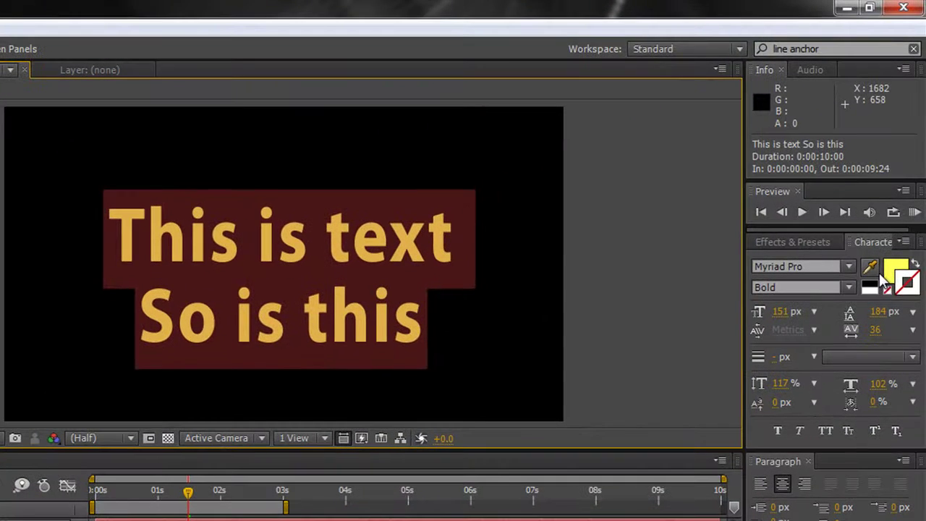
{"action": "left_click", "coordinate": [875, 289]}
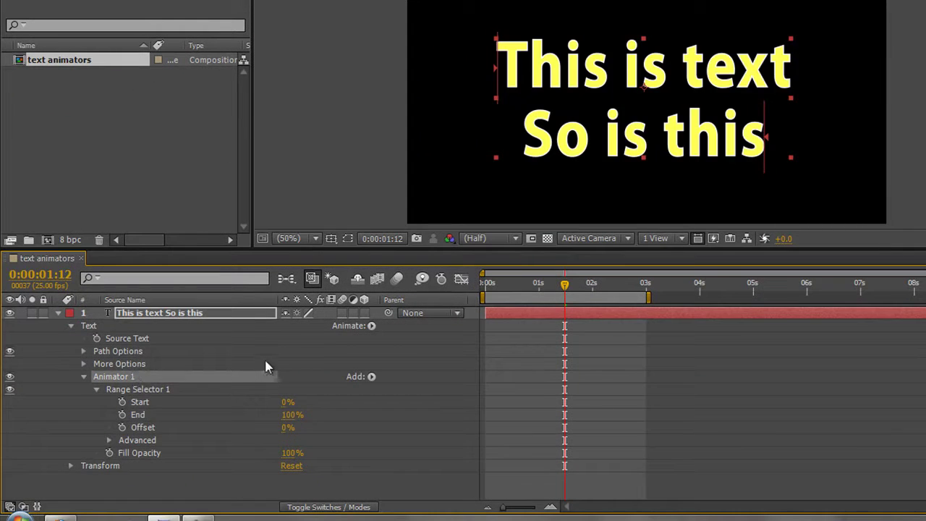
- Add a red RGB Stroke Color to Animator 1 and lower Fill Opacity to 26%
{"action": "left_click", "coordinate": [372, 378]}
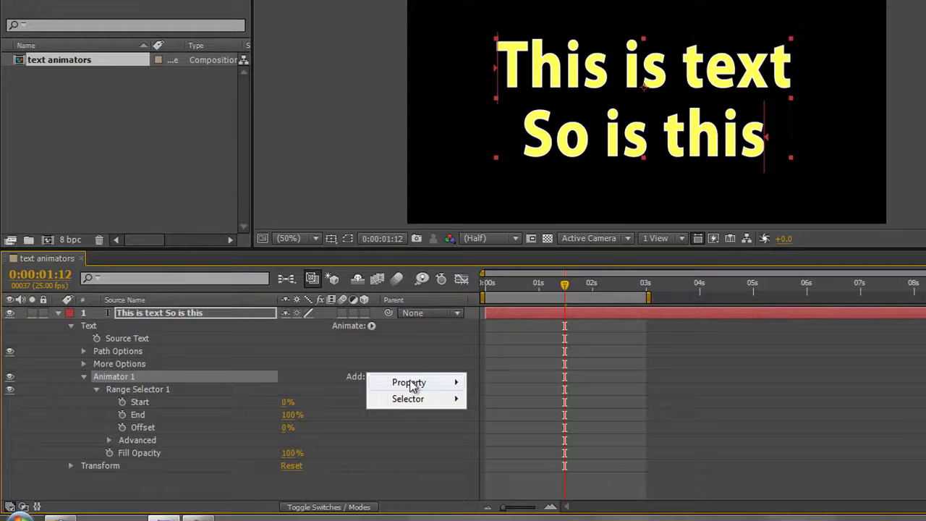
{"action": "mouse_move", "coordinate": [413, 385]}
{"action": "mouse_move", "coordinate": [532, 250]}
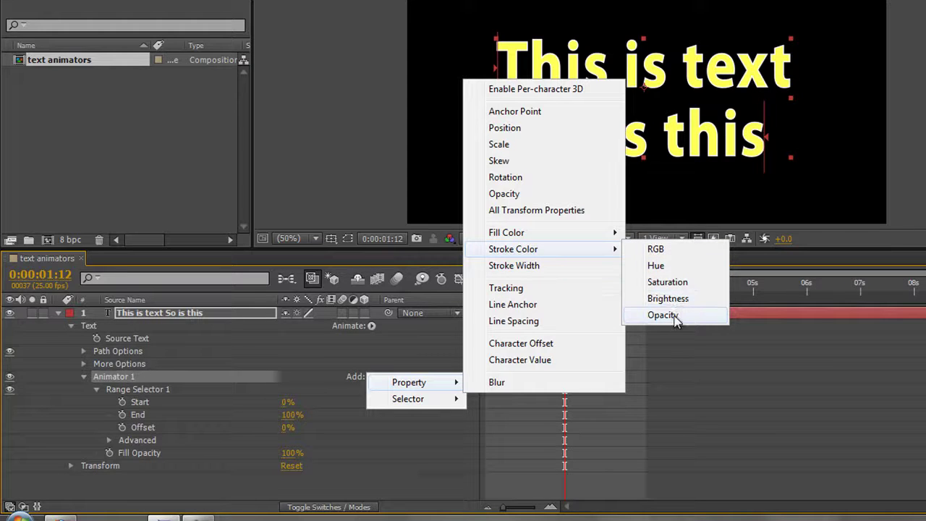
{"action": "left_click", "coordinate": [662, 250]}
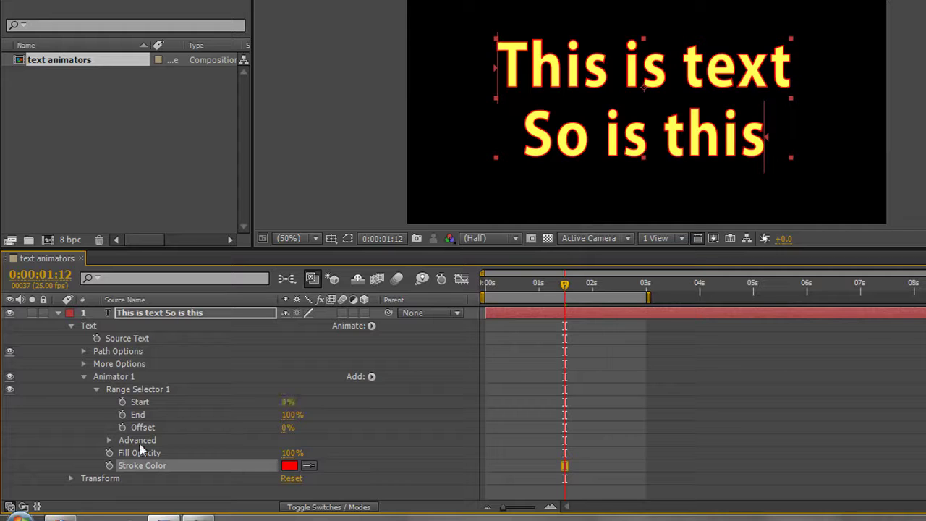
{"action": "left_click", "coordinate": [288, 464]}
{"action": "mouse_move", "coordinate": [292, 452]}
{"action": "left_mouse_down"}
{"action": "mouse_move", "coordinate": [220, 452]}
{"action": "mouse_move", "coordinate": [235, 454]}
{"action": "mouse_move", "coordinate": [227, 457]}
{"action": "mouse_move", "coordinate": [231, 478]}
{"action": "left_mouse_up"}
- Add Stroke Opacity and test it and range Start, leaving 100% and Start at 0%
{"action": "left_click", "coordinate": [371, 376]}
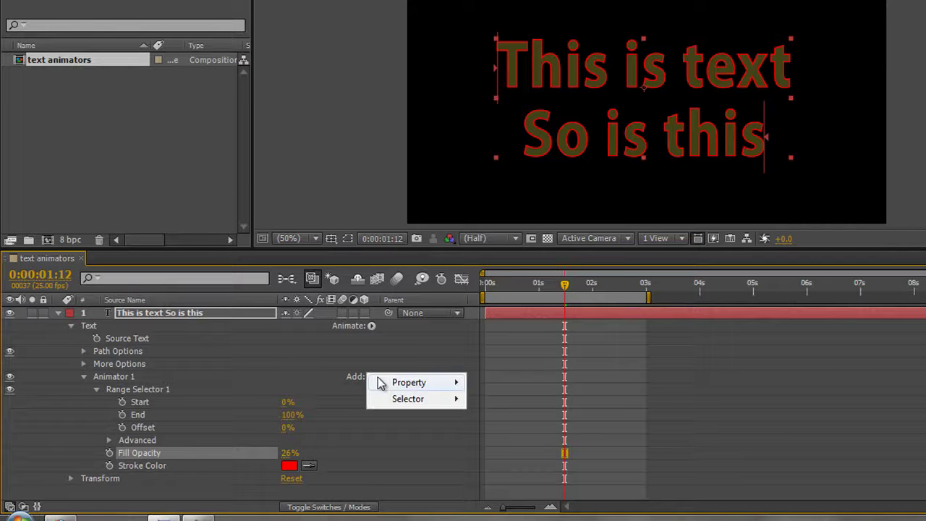
{"action": "mouse_move", "coordinate": [571, 250]}
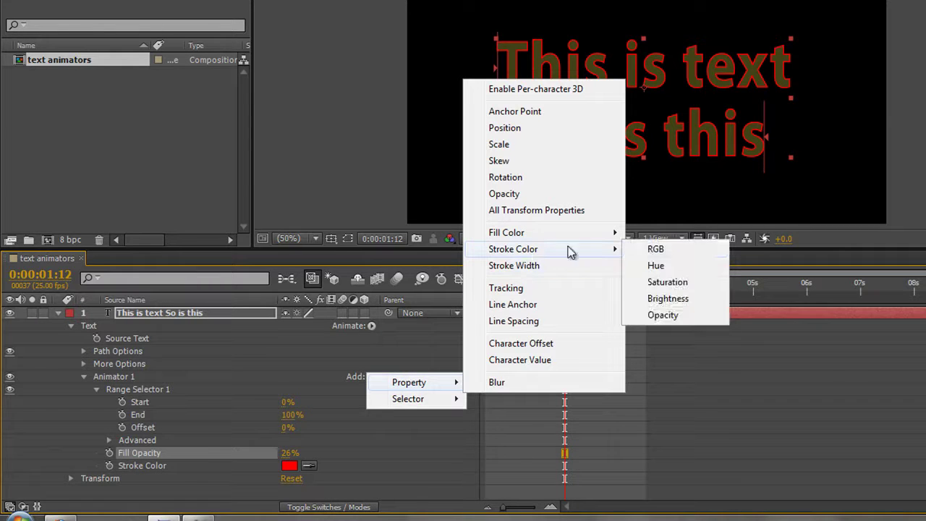
{"action": "left_click", "coordinate": [669, 315]}
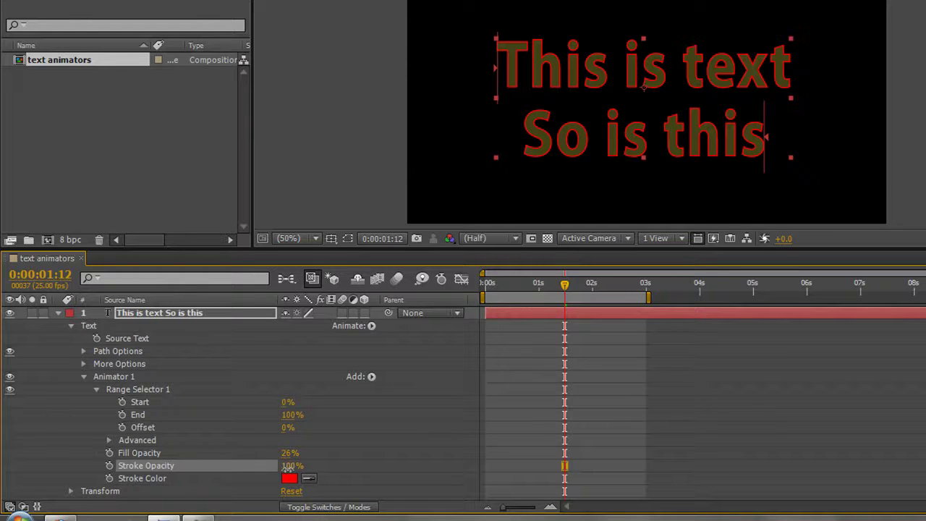
{"action": "mouse_move", "coordinate": [288, 466]}
{"action": "left_mouse_down"}
{"action": "mouse_move", "coordinate": [219, 471]}
{"action": "mouse_move", "coordinate": [298, 465]}
{"action": "left_mouse_up"}
{"action": "mouse_move", "coordinate": [287, 403]}
{"action": "left_mouse_down"}
{"action": "mouse_move", "coordinate": [356, 411]}
{"action": "mouse_move", "coordinate": [282, 407]}
{"action": "mouse_move", "coordinate": [353, 412]}
{"action": "mouse_move", "coordinate": [369, 417]}
{"action": "mouse_move", "coordinate": [288, 414]}
{"action": "mouse_move", "coordinate": [390, 438]}
{"action": "mouse_move", "coordinate": [302, 432]}
{"action": "mouse_move", "coordinate": [281, 403]}
{"action": "left_mouse_up"}
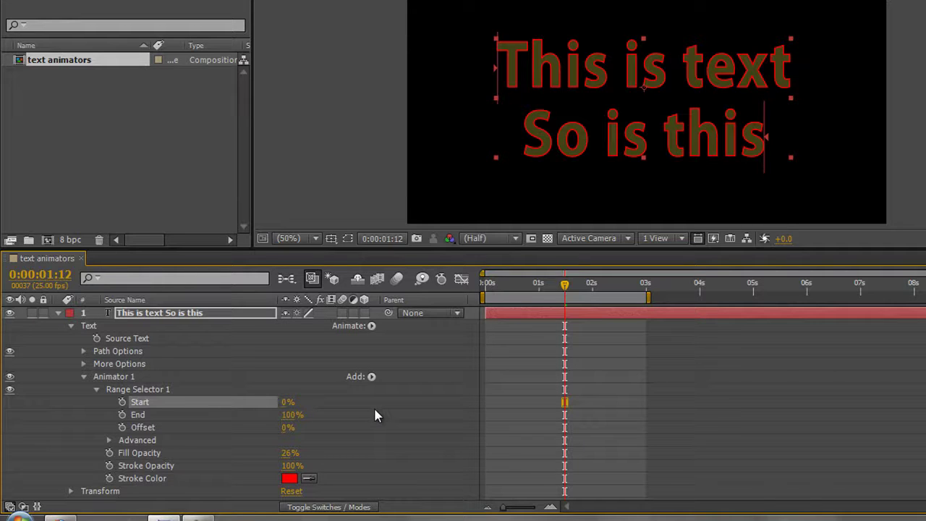
- Add a Stroke Width property to Animator 1 and try larger widths, leaving it at -1.0
{"action": "left_click", "coordinate": [370, 377]}
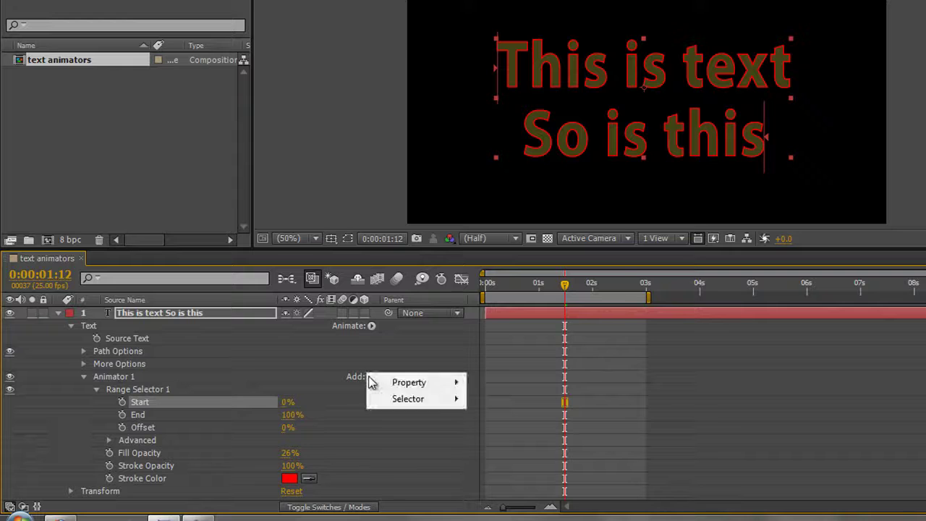
{"action": "mouse_move", "coordinate": [407, 385]}
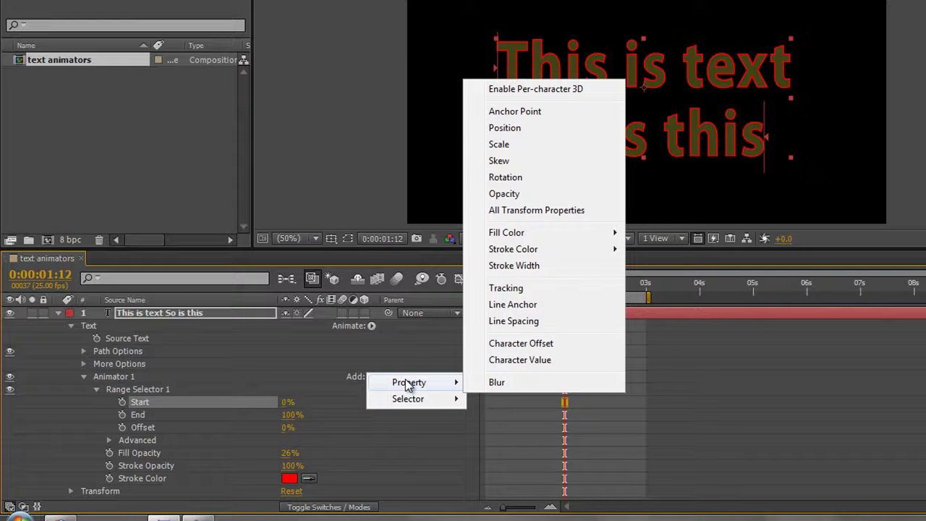
{"action": "left_click", "coordinate": [537, 266]}
{"action": "scroll", "coordinate": [405, 445], "scroll_direction": "down", "scroll_amount": 1}
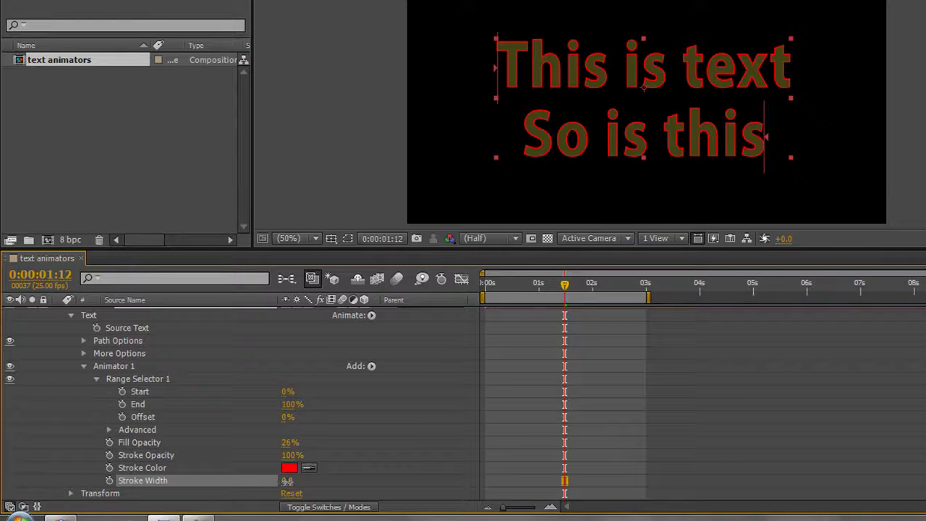
{"action": "mouse_move", "coordinate": [286, 481]}
{"action": "left_mouse_down"}
{"action": "mouse_move", "coordinate": [296, 482]}
{"action": "mouse_move", "coordinate": [286, 483]}
{"action": "left_mouse_up"}
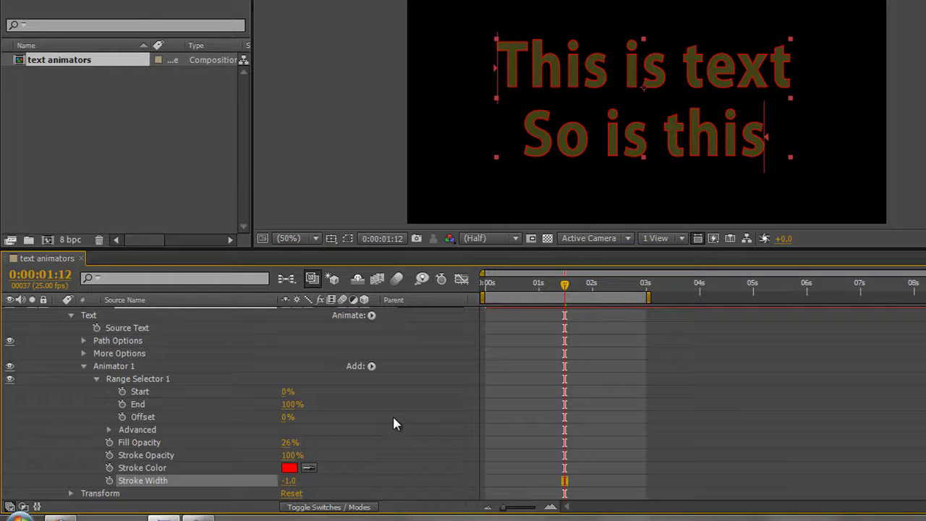
{"action": "scroll", "coordinate": [392, 416], "scroll_direction": "up", "scroll_amount": 1}
{"action": "left_click", "coordinate": [371, 376]}
{"action": "mouse_move", "coordinate": [409, 382]}
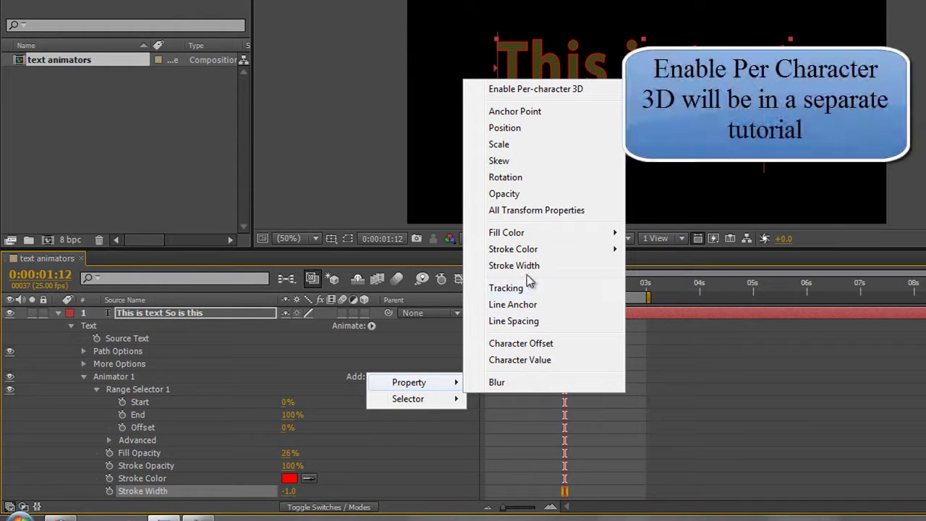